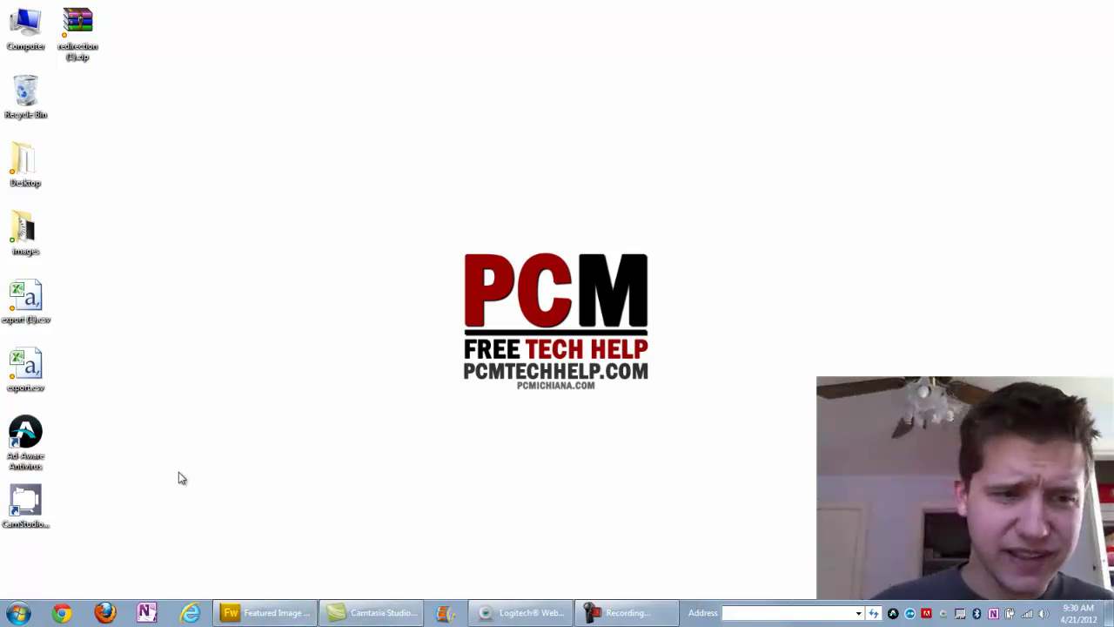
# Open Ad-Aware Antivirus from the desktop
pyautogui.doubleClick(26, 433)
pyautogui.moveTo(440, 386)
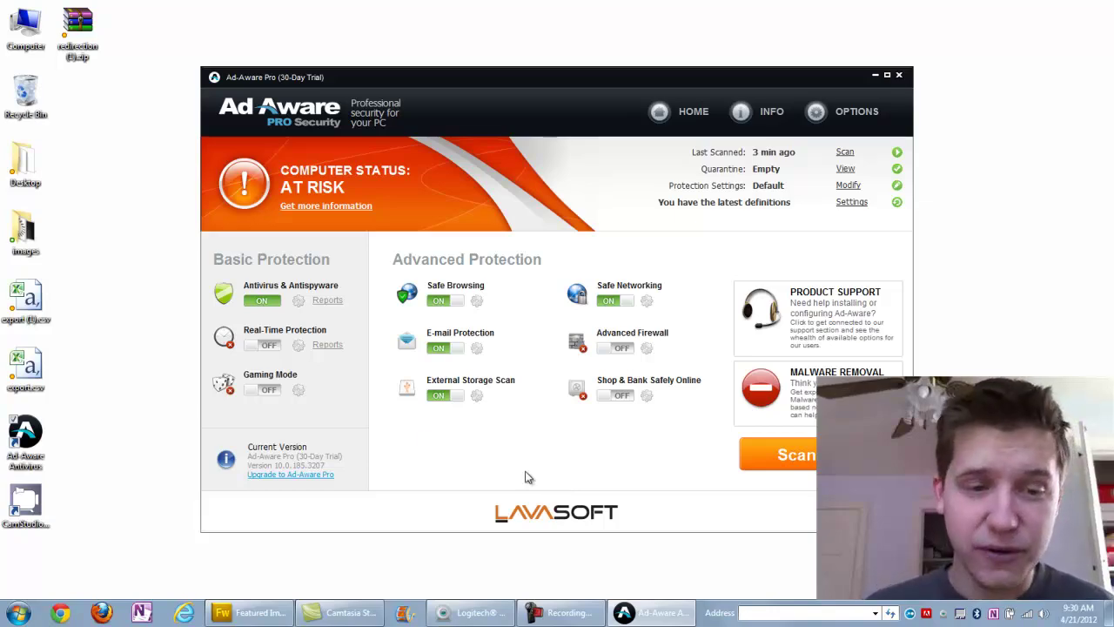
# Switch to Chrome, go to pcmichiana.com and browse the site's Free Downloads list
pyautogui.click(59, 613)
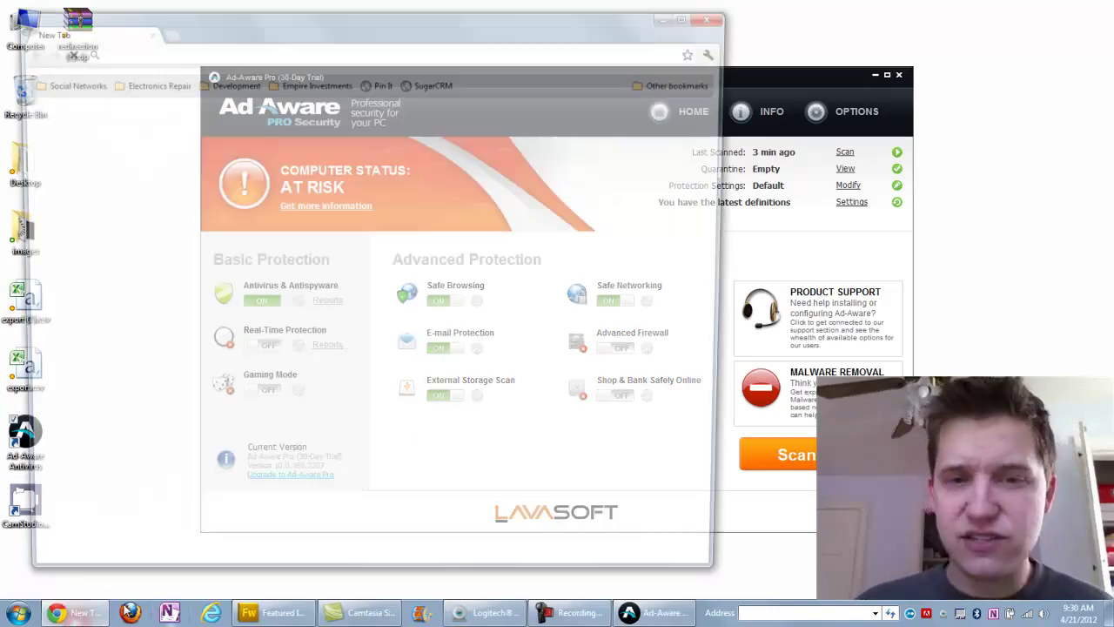
pyautogui.doubleClick(220, 38)
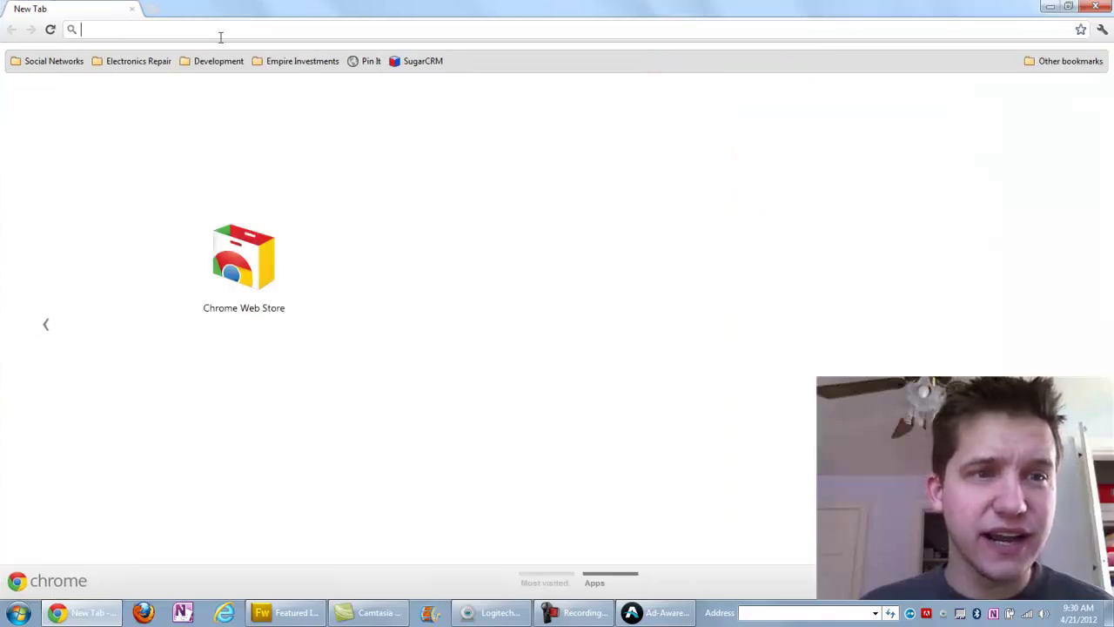
pyautogui.write('pcmichiana.com')
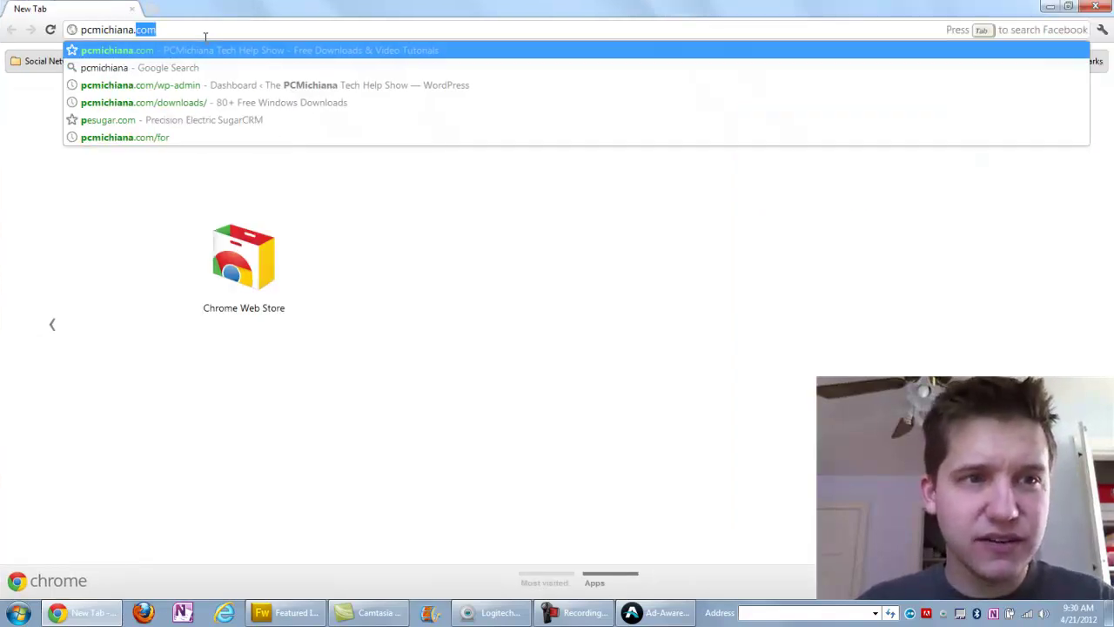
pyautogui.press('Return')
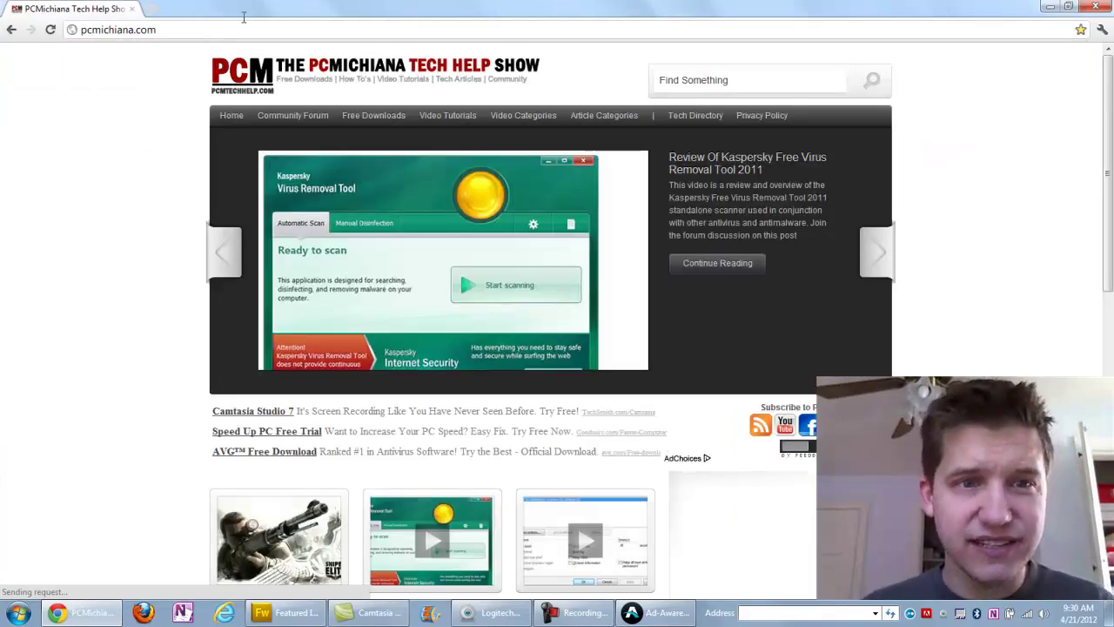
pyautogui.click(361, 122)
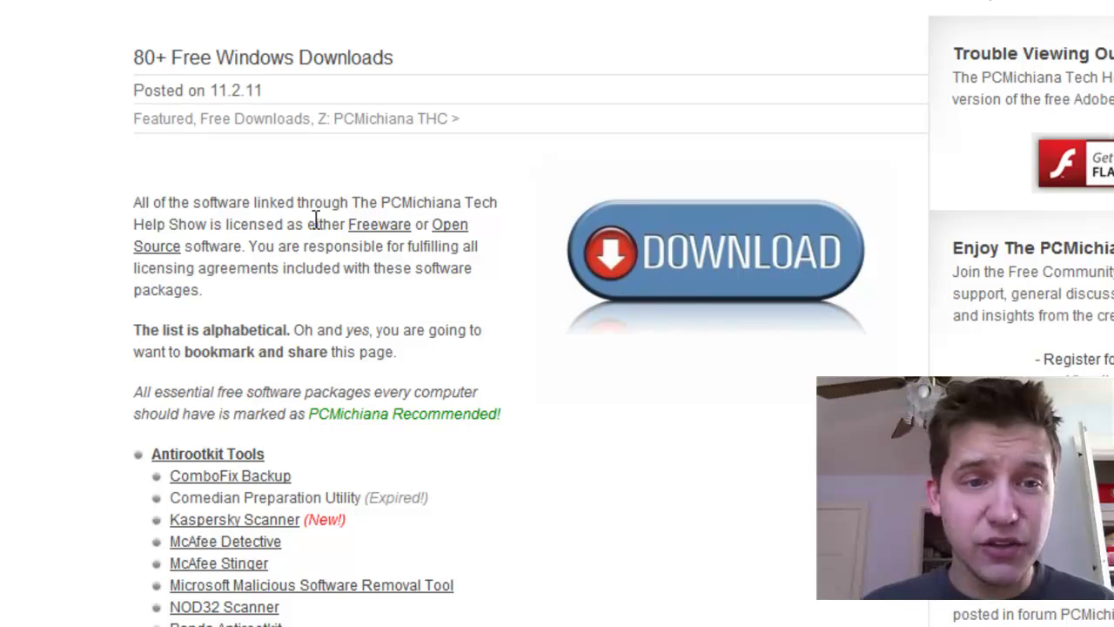
pyautogui.scroll(-5, 318, 225)
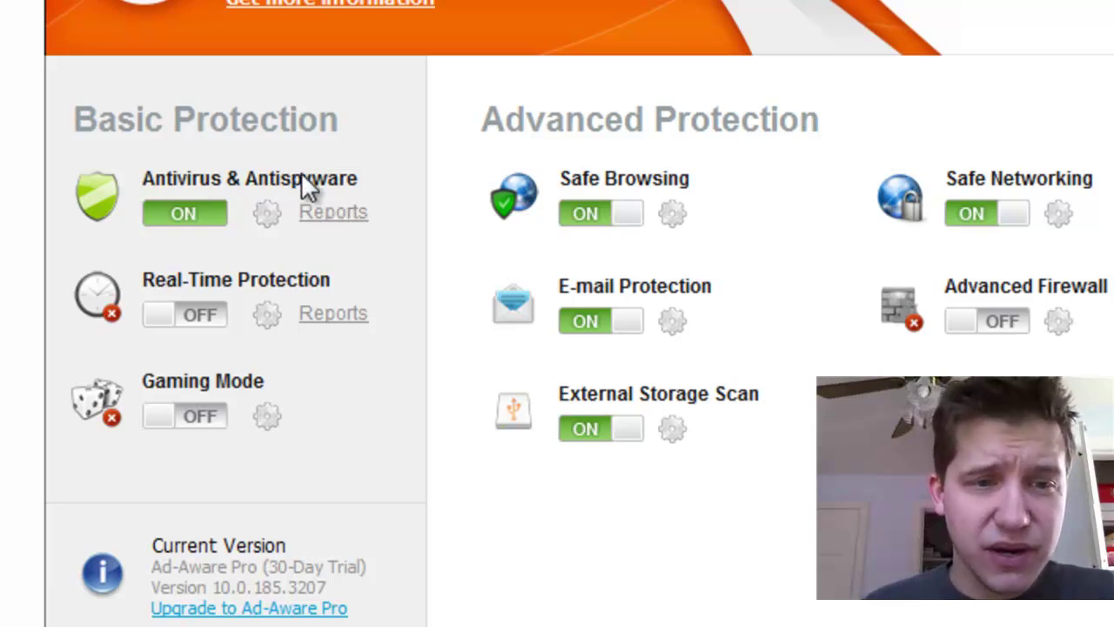
# View Ad-Aware's scan history and open the scan page, keeping the current Windows color scheme without being asked again
pyautogui.click(336, 223)
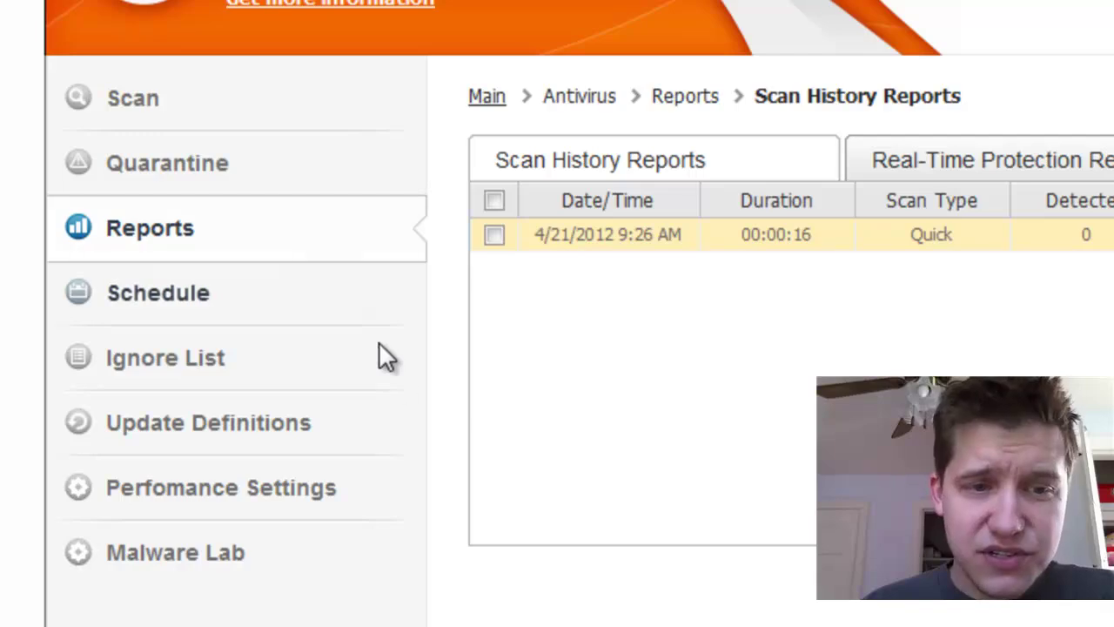
pyautogui.click(209, 119)
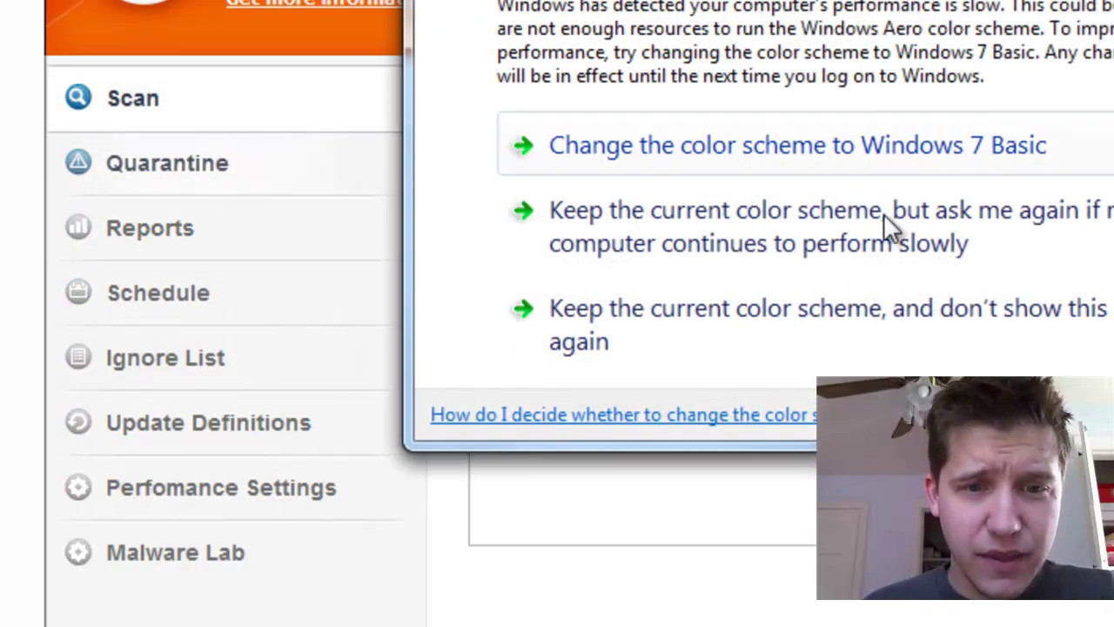
pyautogui.click(827, 344)
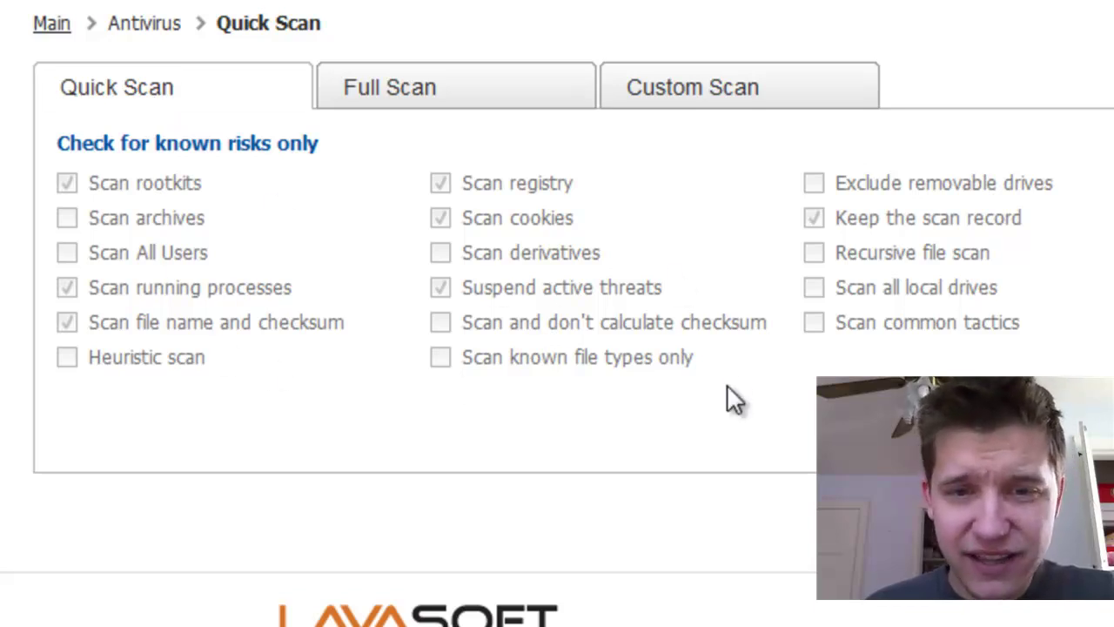
# Compare the options of the Full Scan, Custom Scan and Quick Scan modes
pyautogui.click(422, 98)
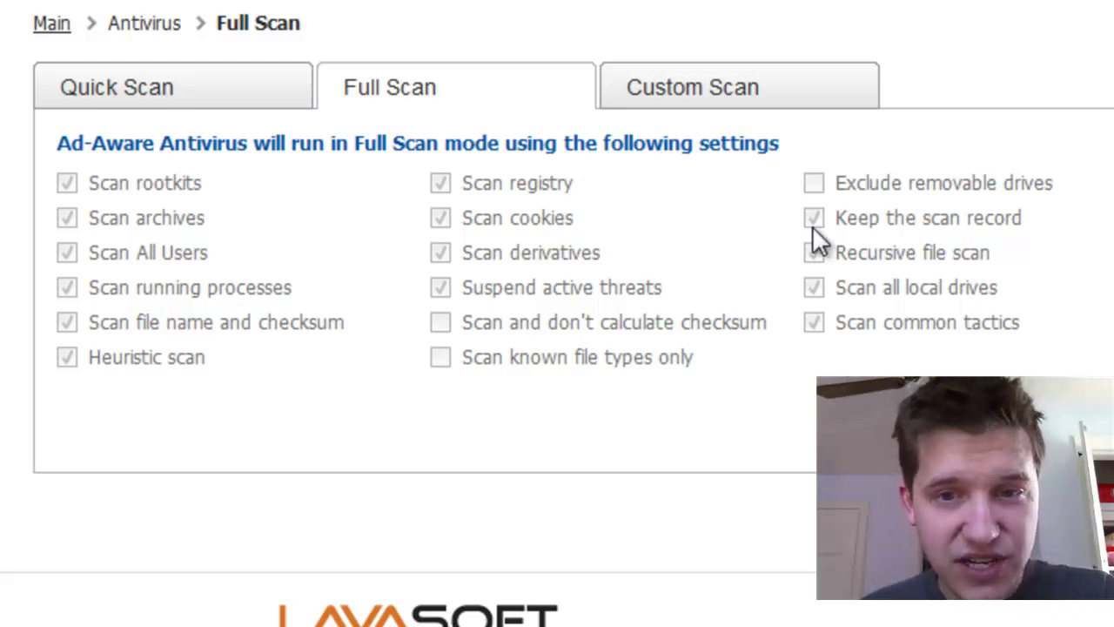
pyautogui.click(641, 96)
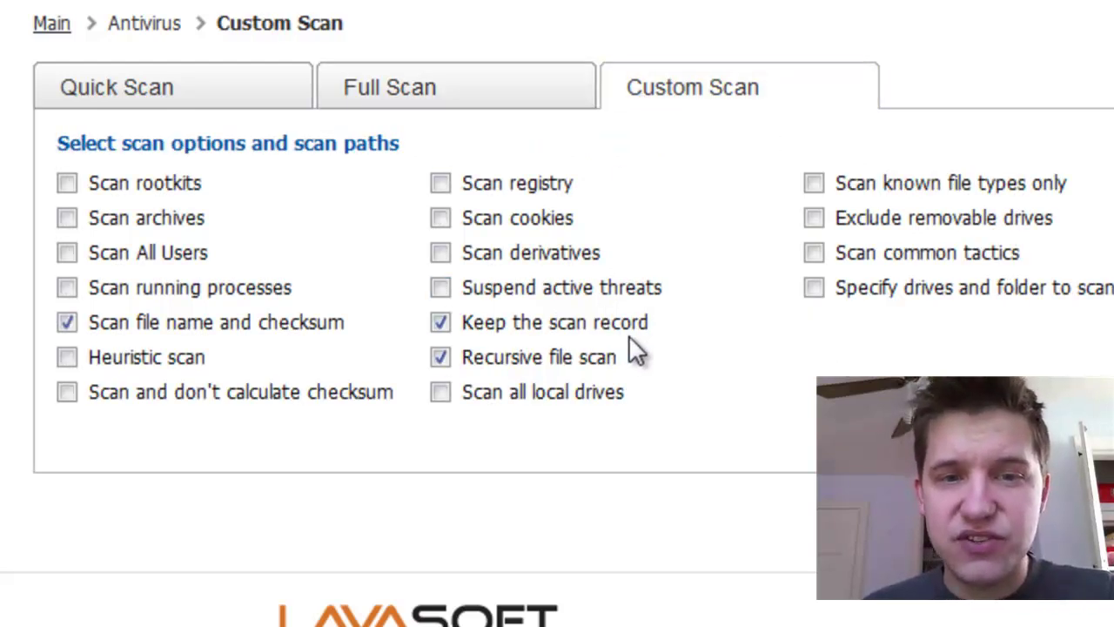
pyautogui.click(479, 87)
pyautogui.click(153, 80)
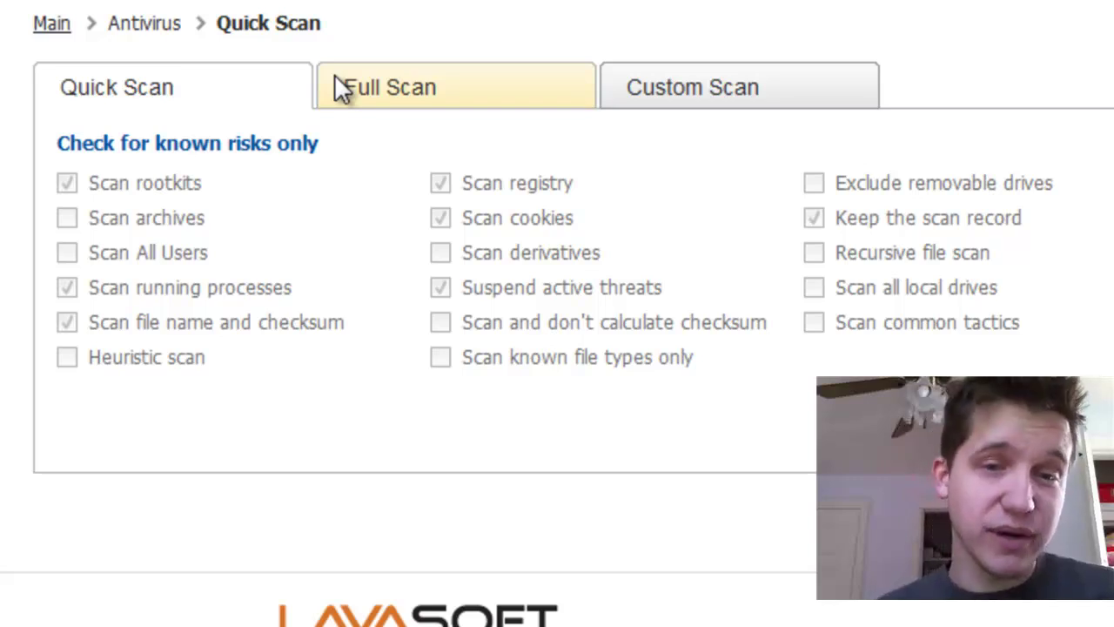
# Look through the quarantined items and the scan history reports
pyautogui.click(90, 112)
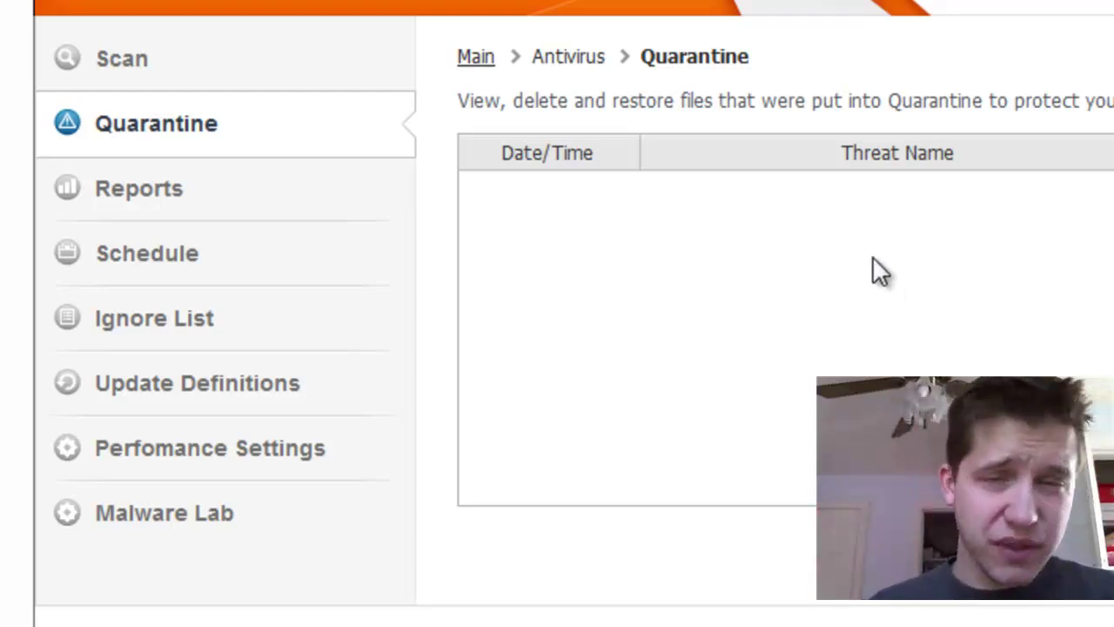
pyautogui.click(270, 193)
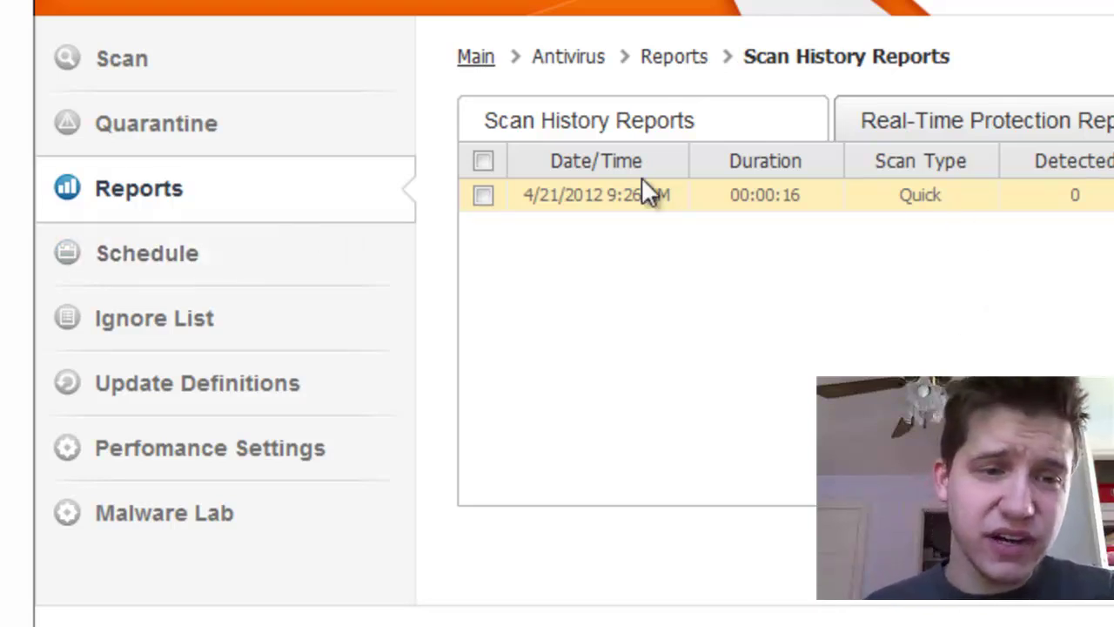
# Turn off the automatic computer scan in the antivirus schedule and view the threat definition update settings
pyautogui.click(258, 247)
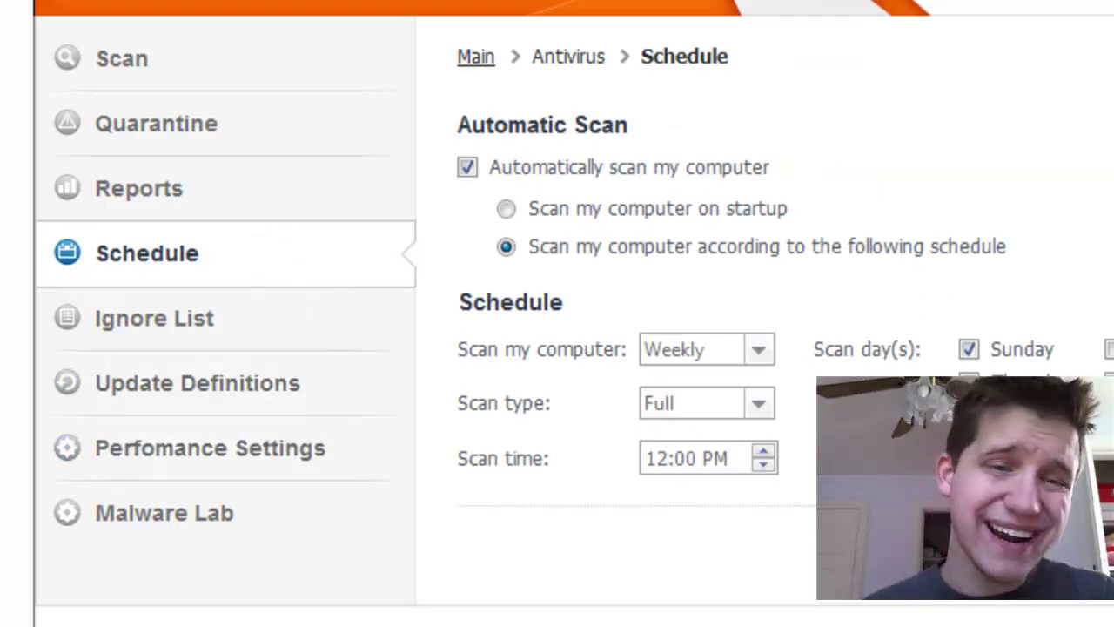
pyautogui.click(468, 169)
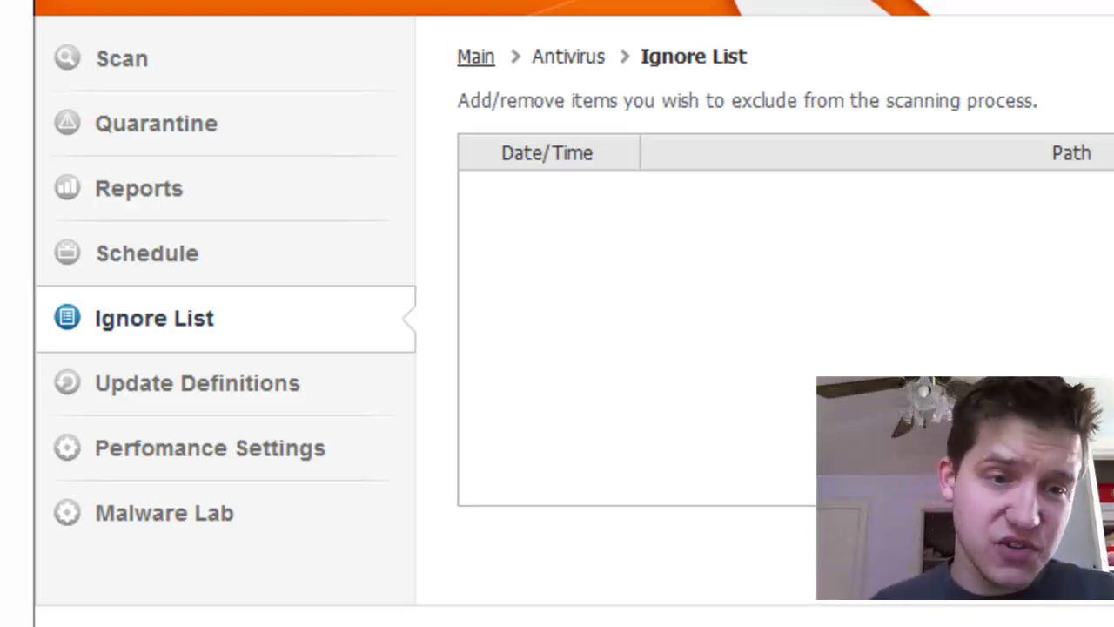
pyautogui.click(288, 385)
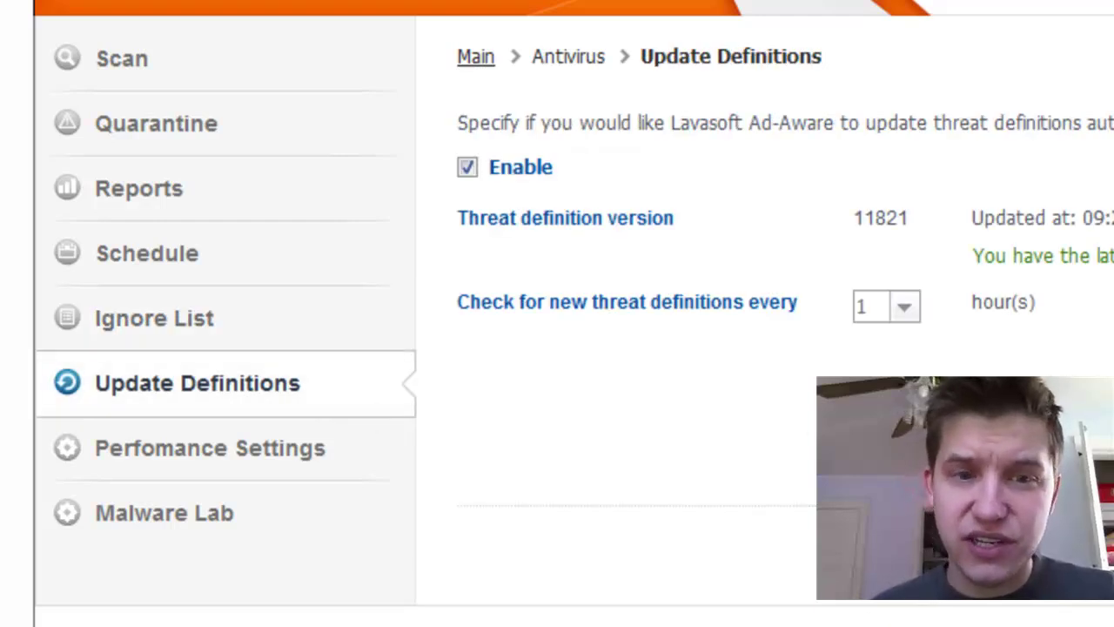
# Try the Highest performance level for Quick scans and return it to Normal
pyautogui.click(223, 477)
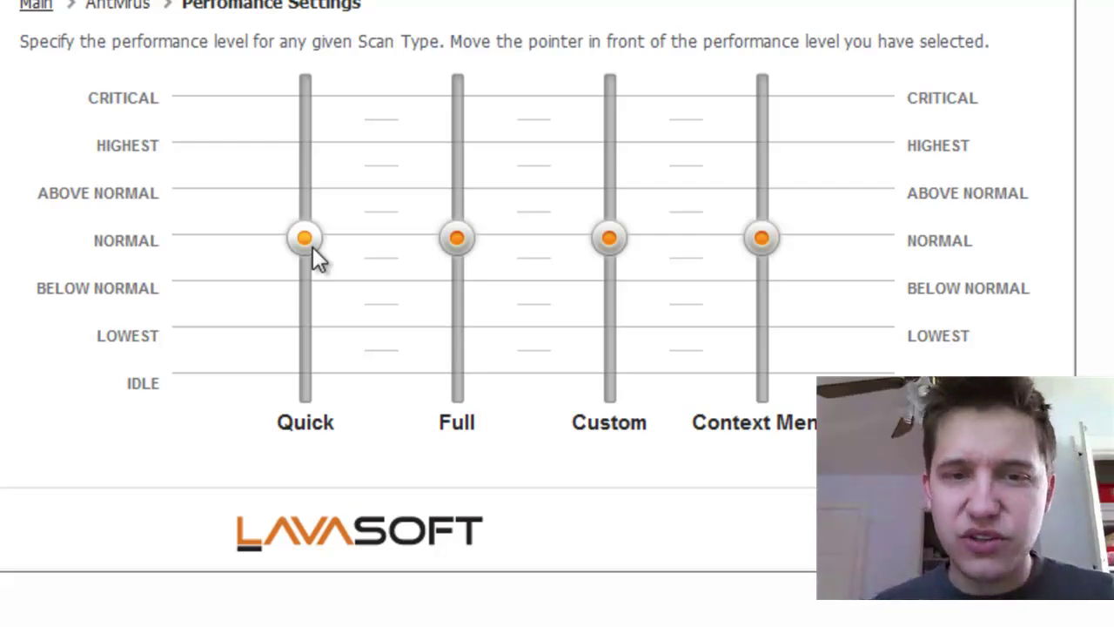
pyautogui.moveTo(313, 246); pyautogui.dragTo(320, 144)
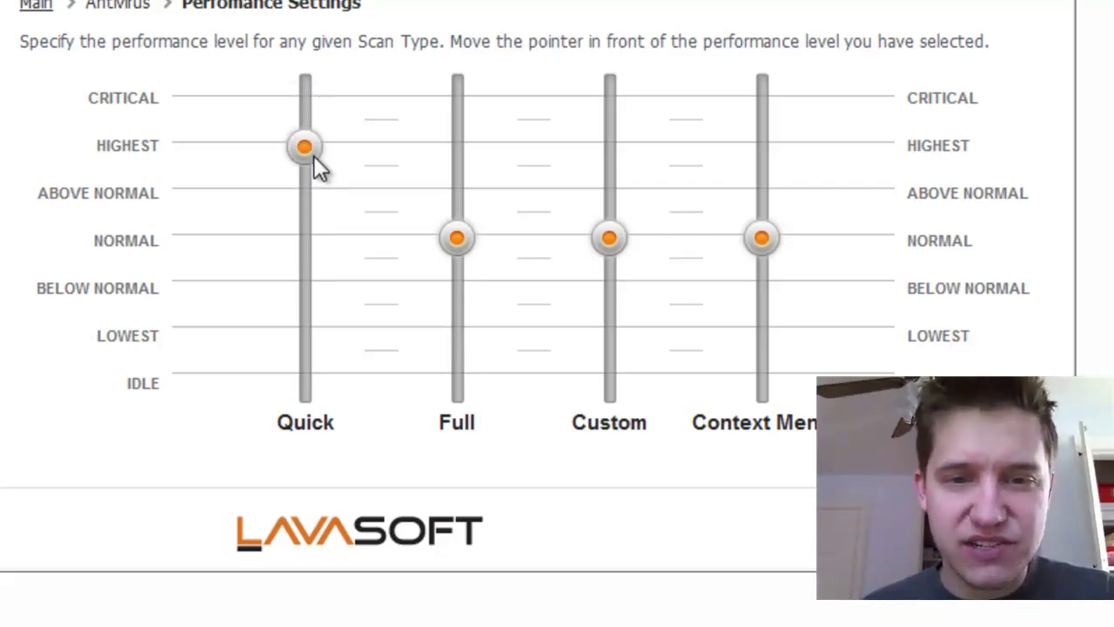
pyautogui.moveTo(319, 187); pyautogui.dragTo(311, 248)
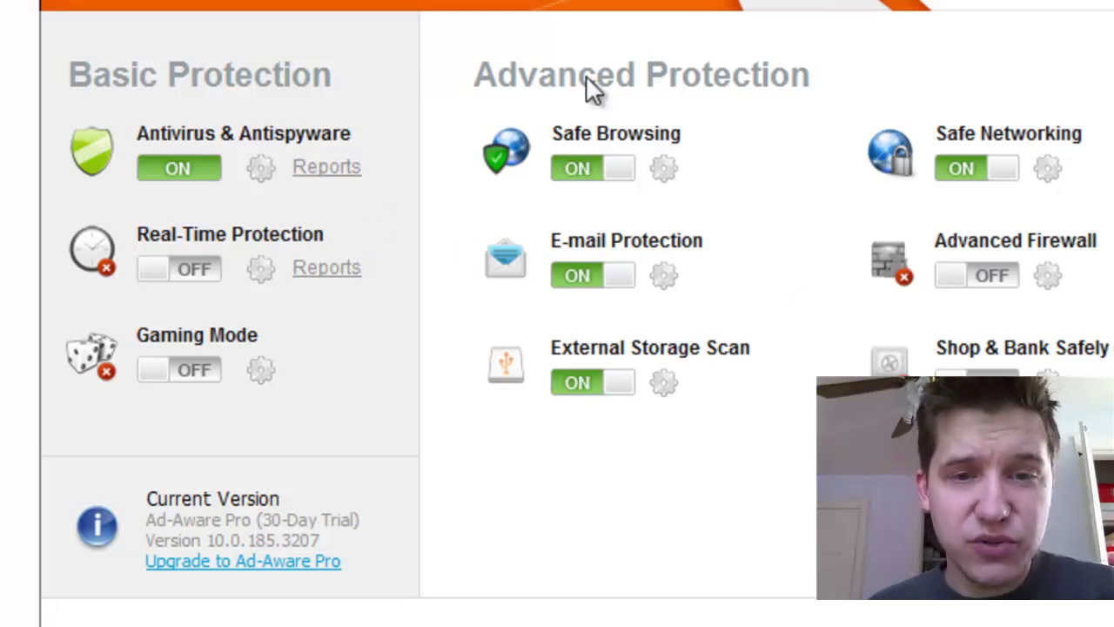
# View the Safe Browsing and Real-Time Protection settings, switching Real-Time Protection on and back off
pyautogui.click(664, 168)
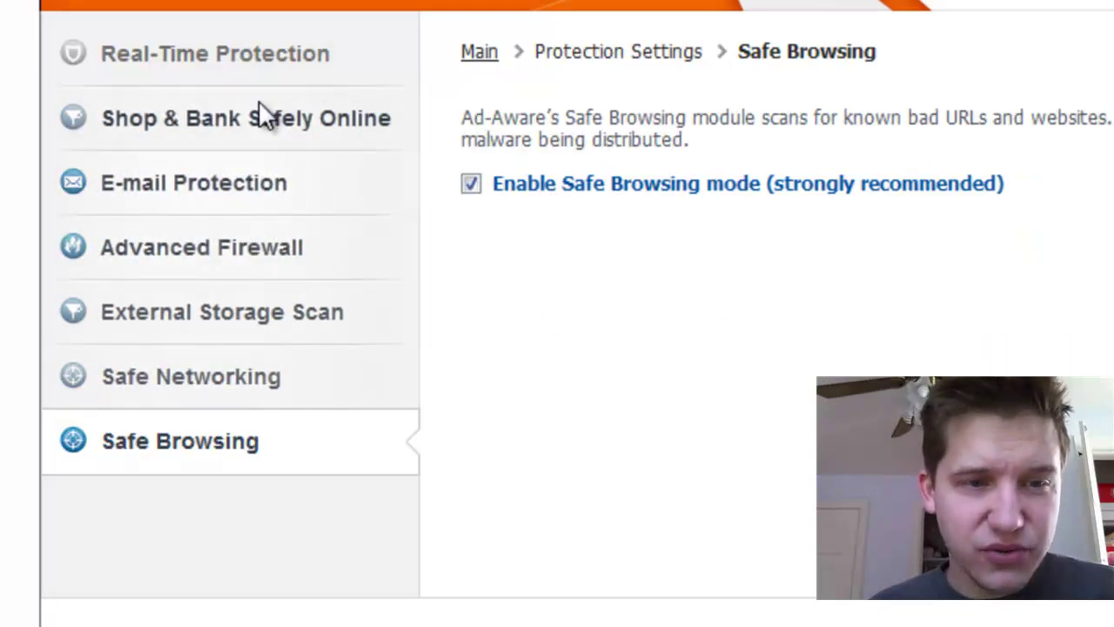
pyautogui.click(263, 65)
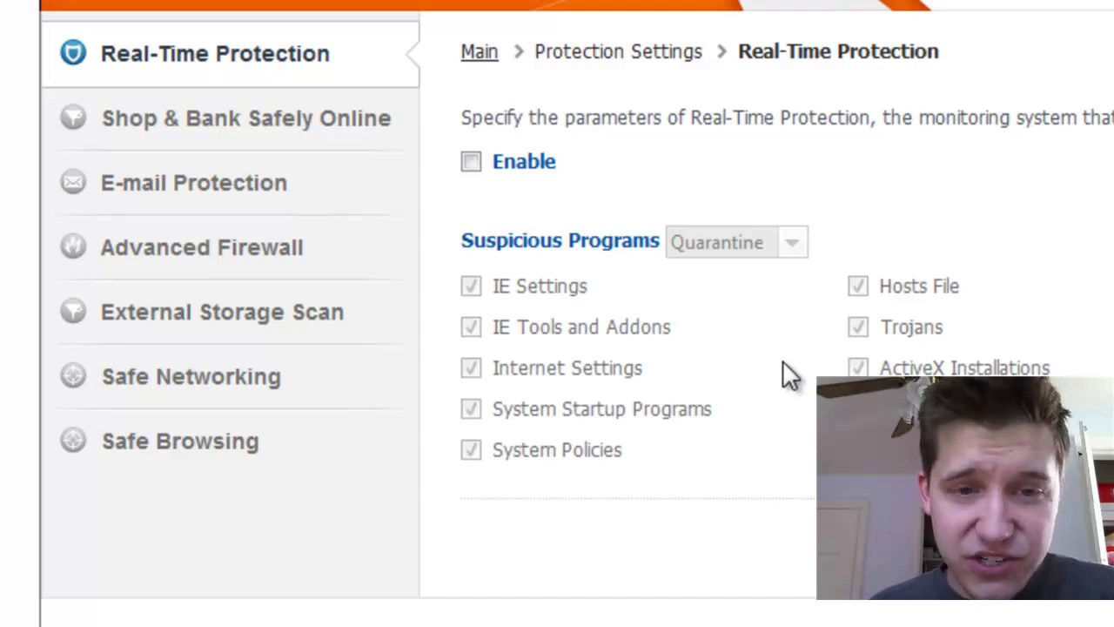
pyautogui.click(498, 173)
pyautogui.click(497, 172)
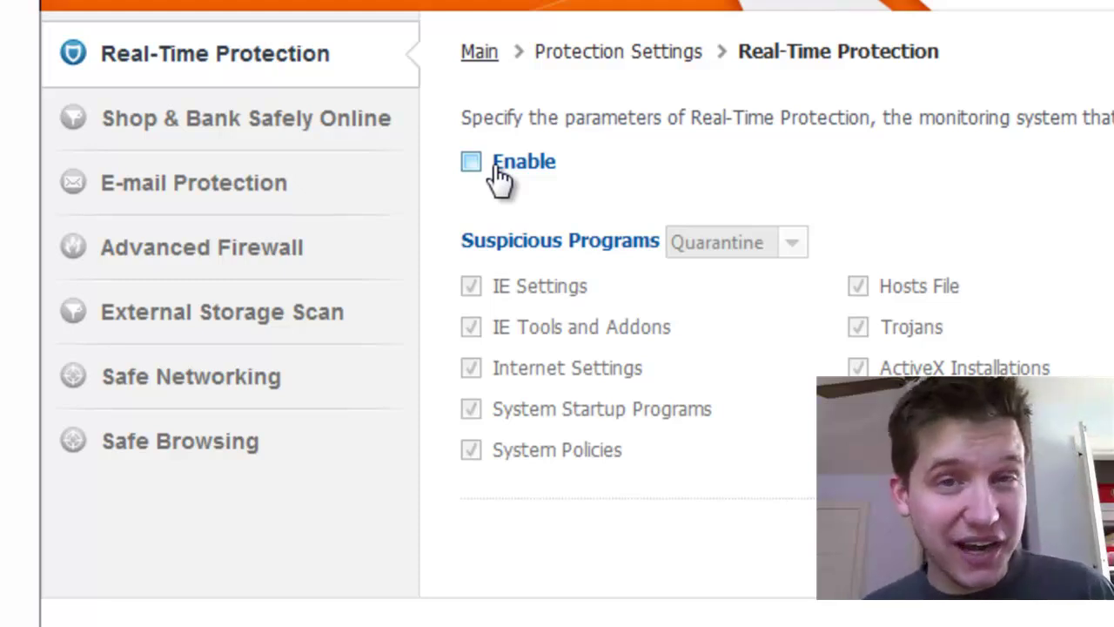
# Switch Shop & Bank Safely Online protection on and back off in the protection settings
pyautogui.click(300, 118)
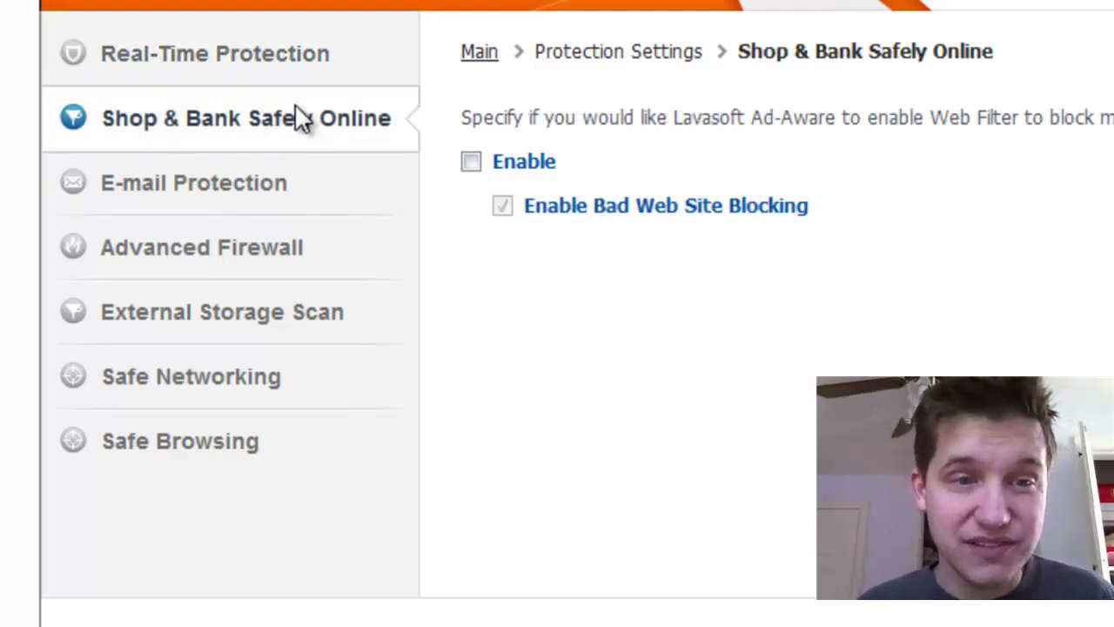
pyautogui.click(514, 169)
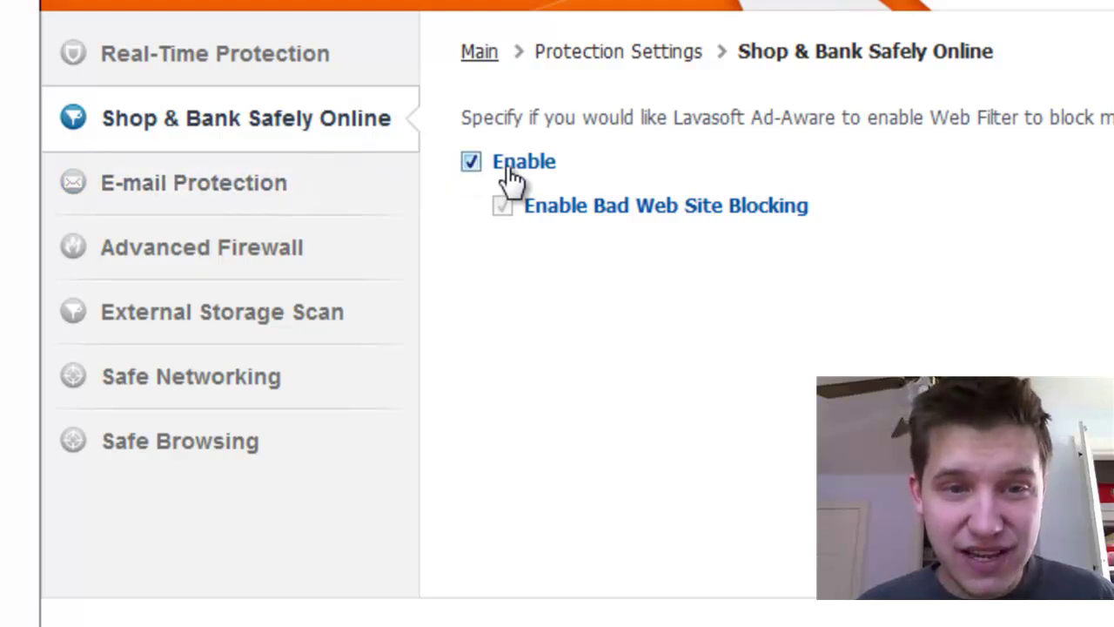
pyautogui.click(529, 162)
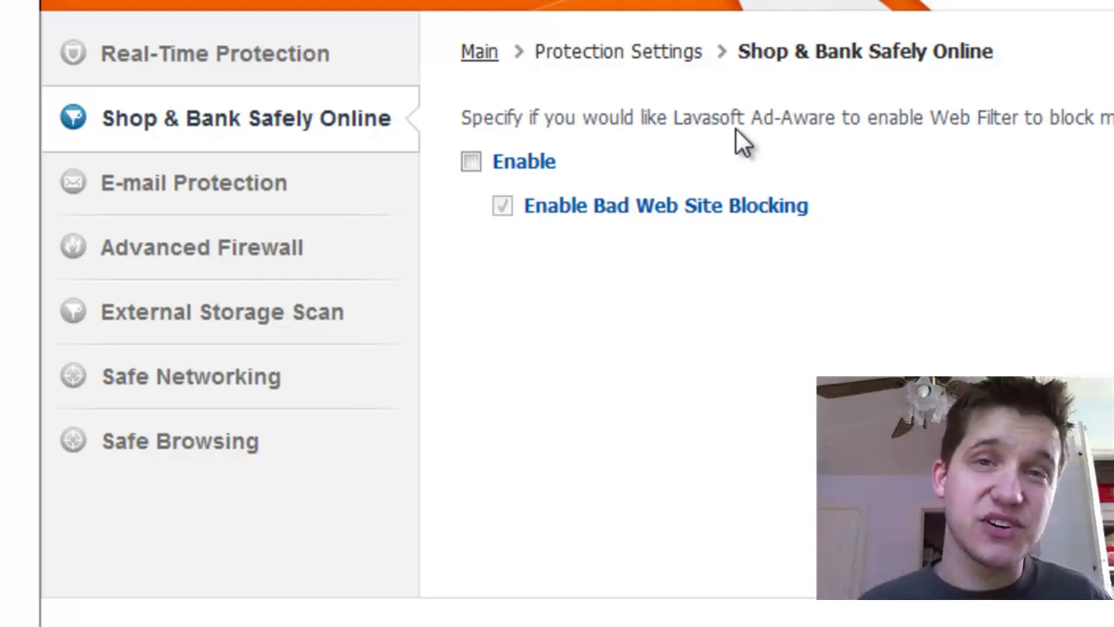
# View the E-mail Protection settings and switch the Advanced Firewall on and back off
pyautogui.click(192, 186)
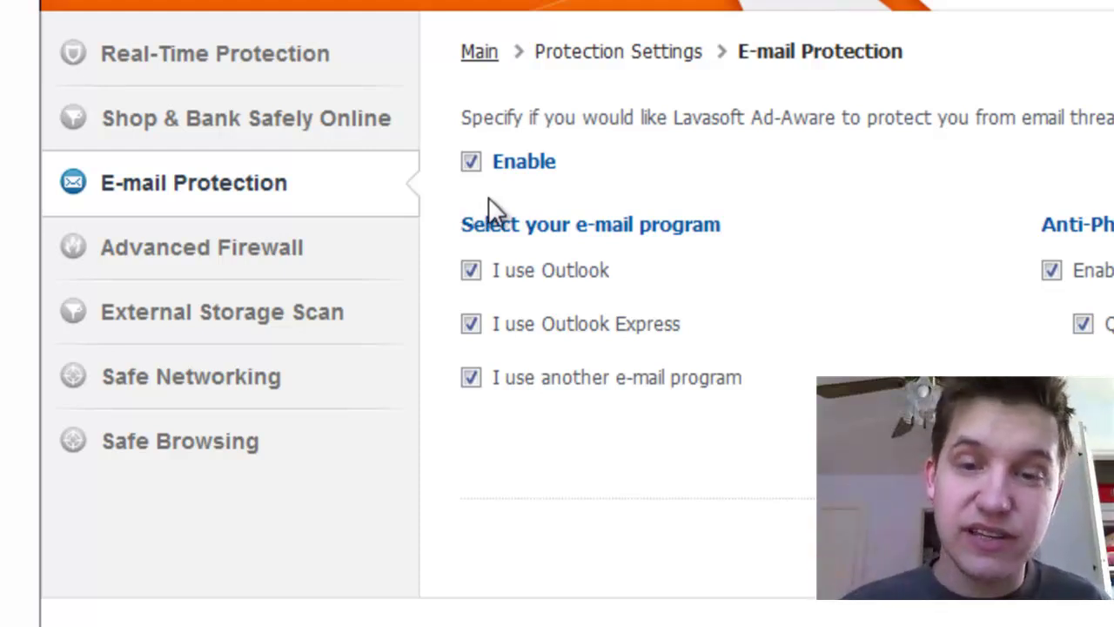
pyautogui.click(265, 258)
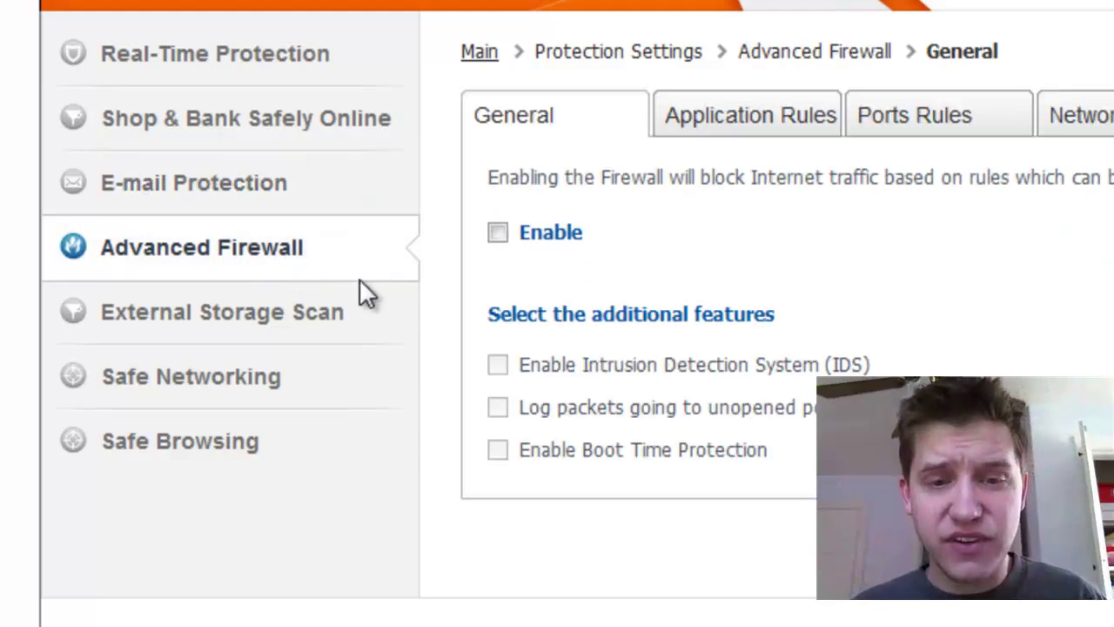
pyautogui.click(552, 233)
pyautogui.click(552, 233)
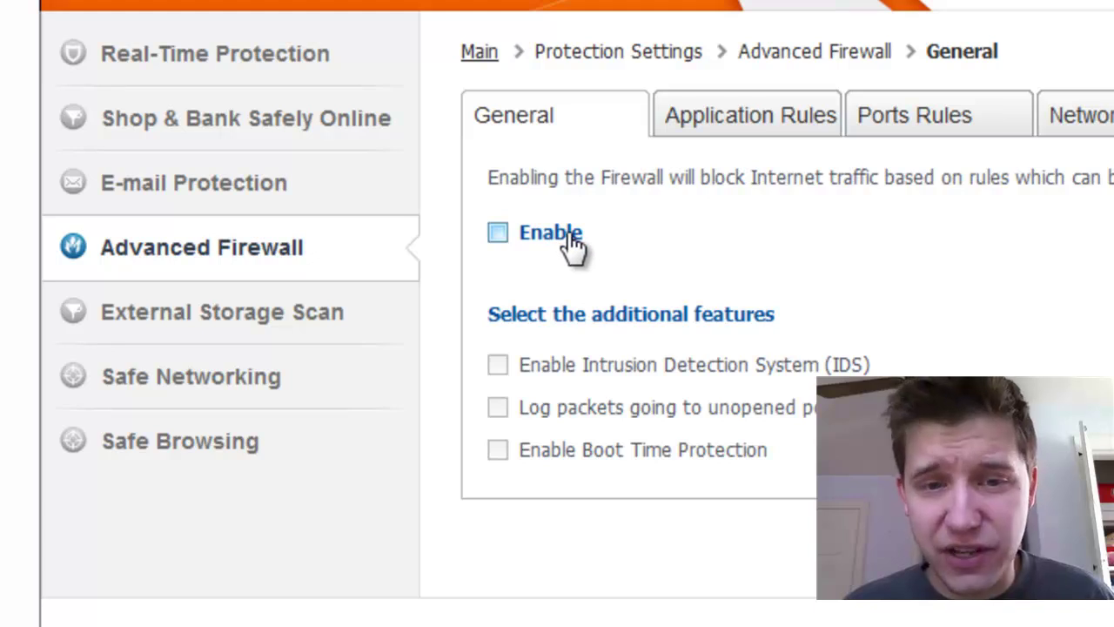
pyautogui.doubleClick(567, 234)
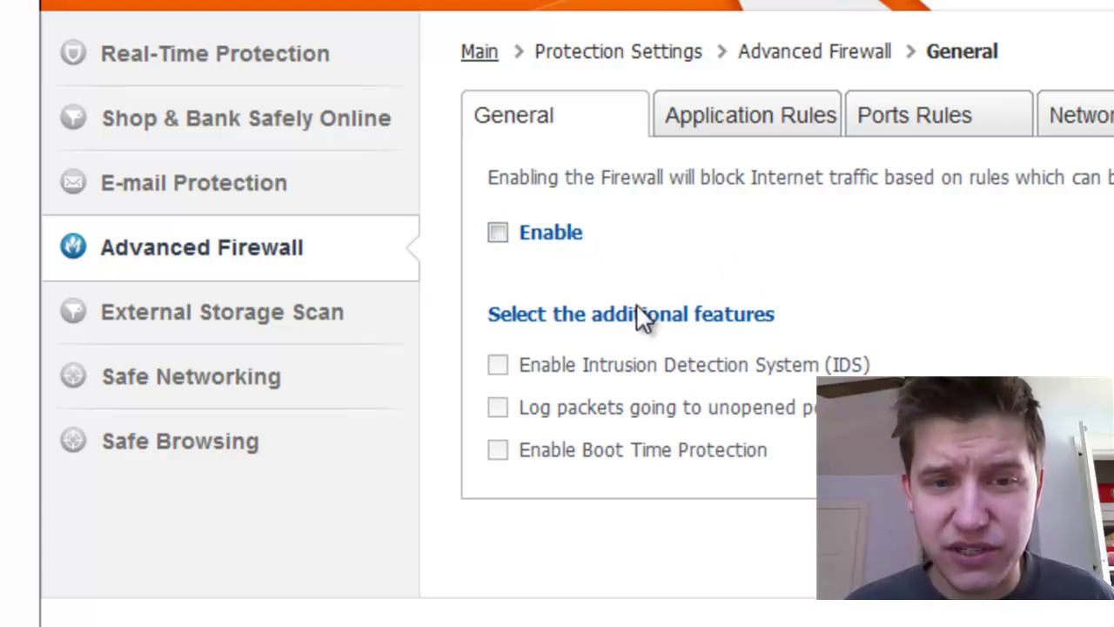
# Review the External Storage Scan, Safe Networking and Safe Browsing protection settings
pyautogui.click(349, 311)
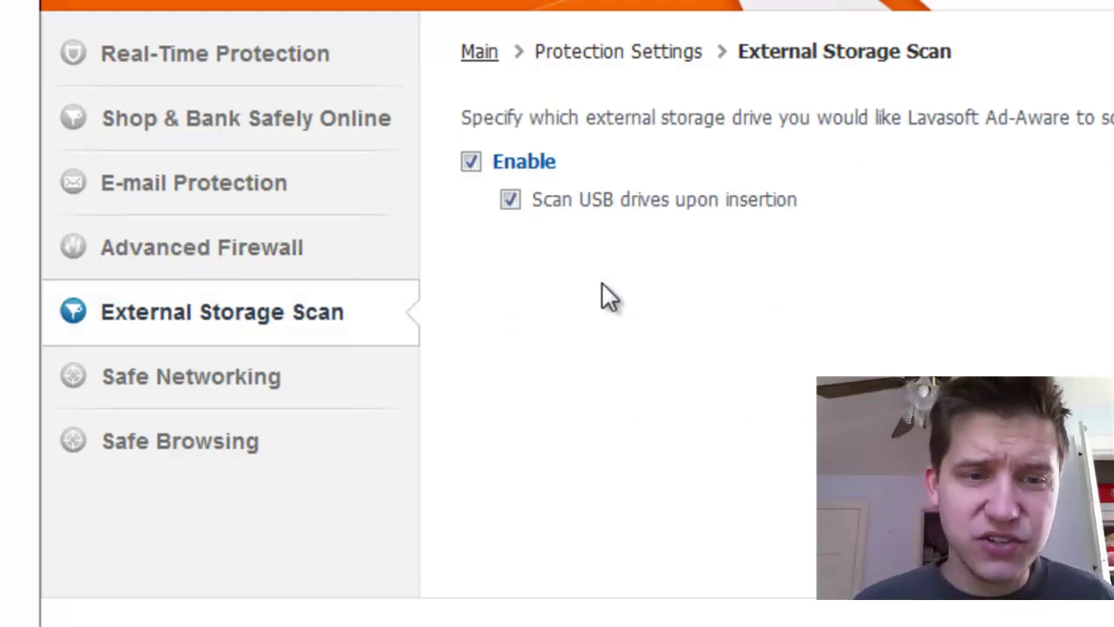
pyautogui.click(168, 403)
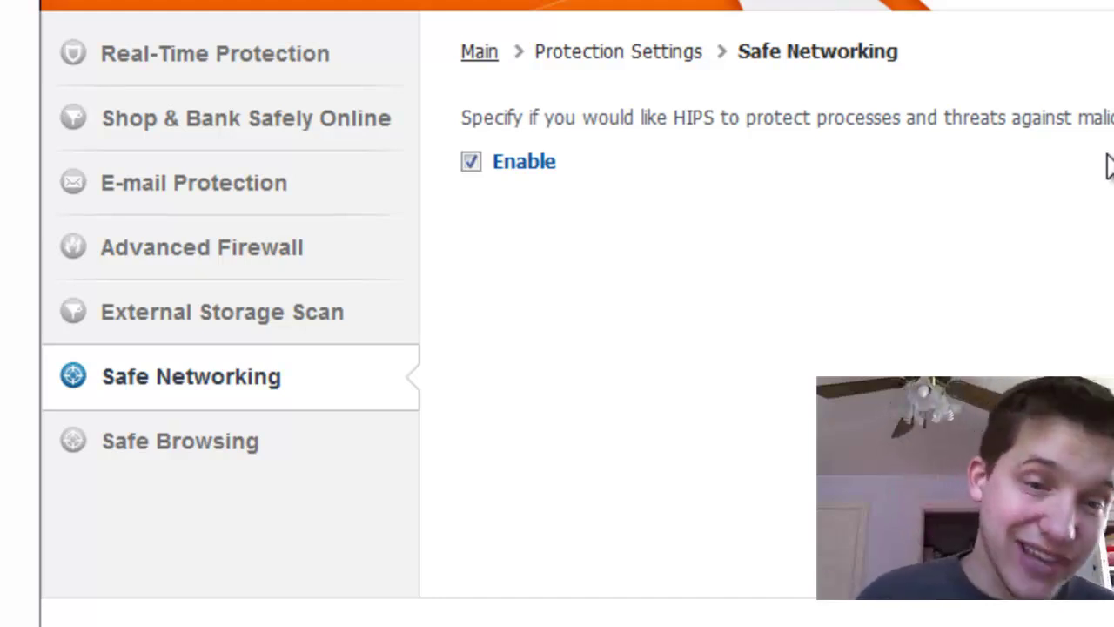
pyautogui.click(187, 446)
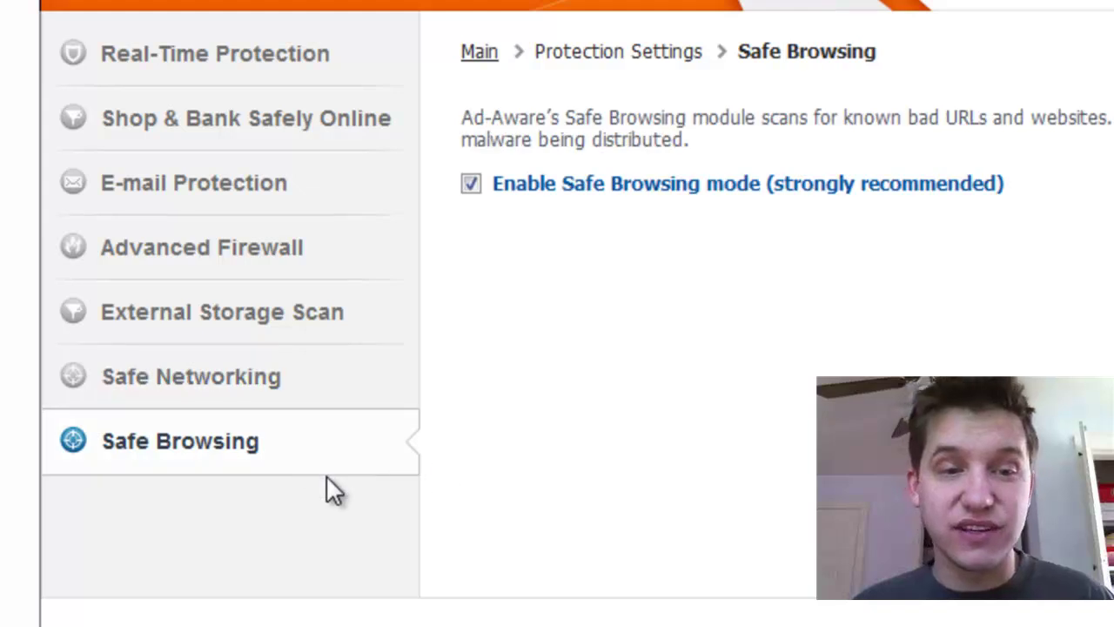